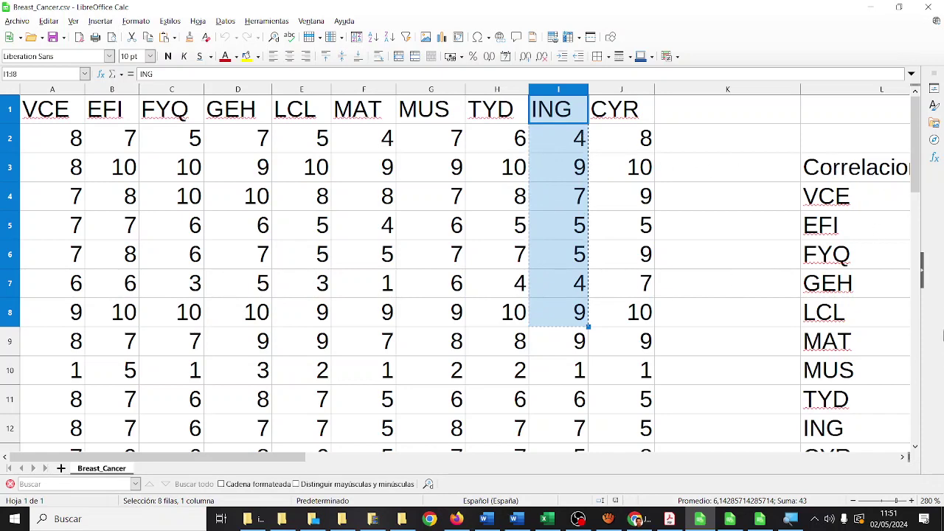
# - Copy the LCL and MAT columns (A1:B8) from the correlacionguardianes.ods spreadsheet
pyautogui.click(760, 520)
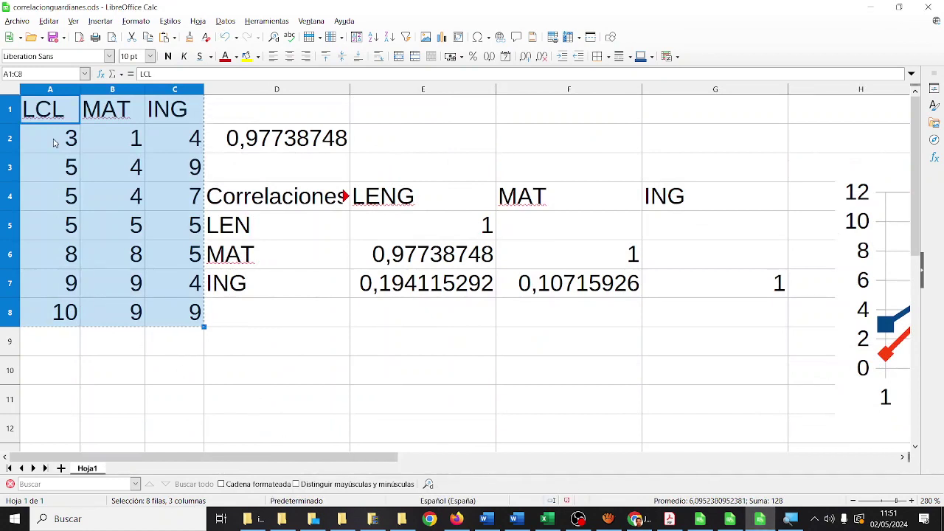
pyautogui.click(730, 519)
pyautogui.click(760, 519)
pyautogui.click(700, 519)
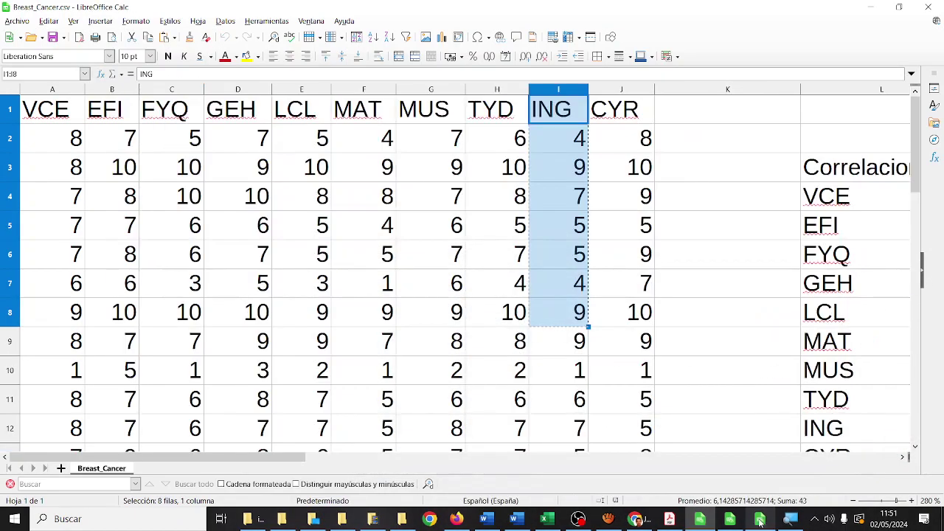
pyautogui.click(760, 519)
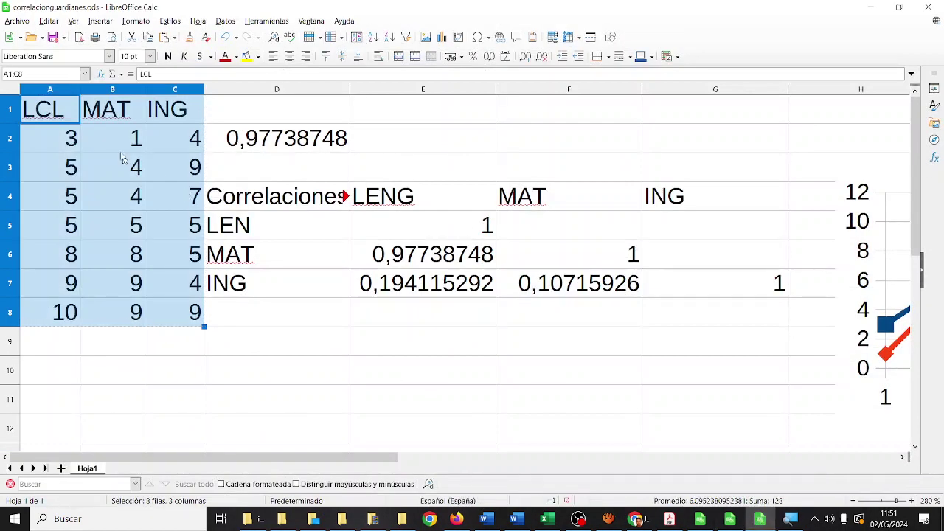
pyautogui.moveTo(66, 114); pyautogui.dragTo(107, 298)
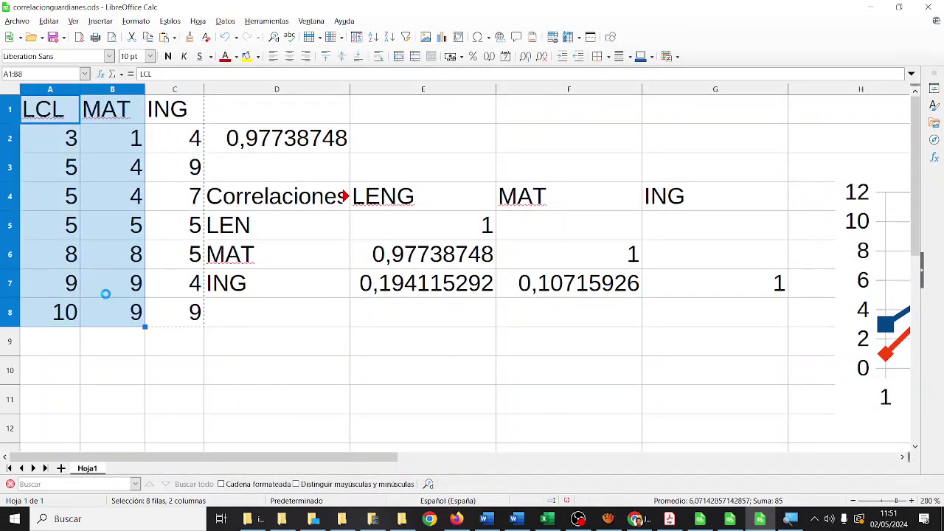
pyautogui.hotkey('ctrl', 'c')
# - Open a new blank LibreOffice Calc spreadsheet and paste the copied LCL and MAT data at A1
pyautogui.click(17, 521)
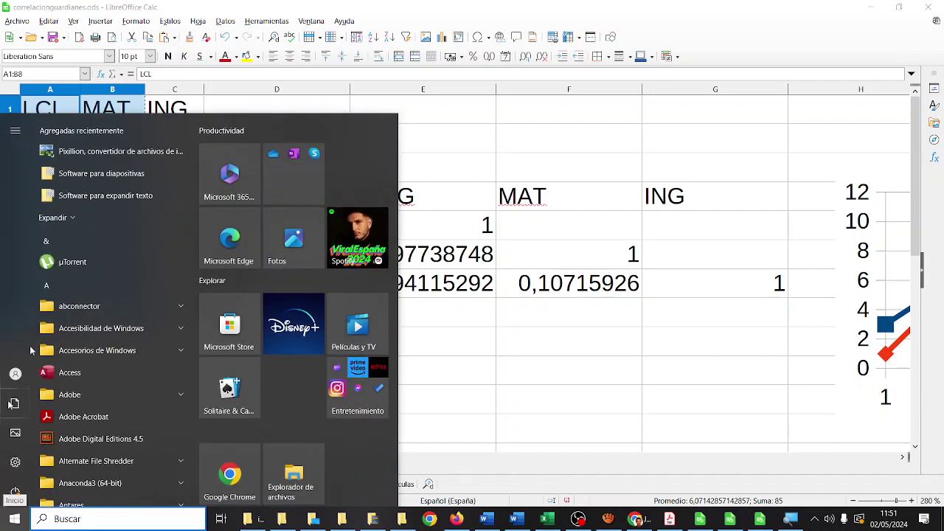
pyautogui.write('calc')
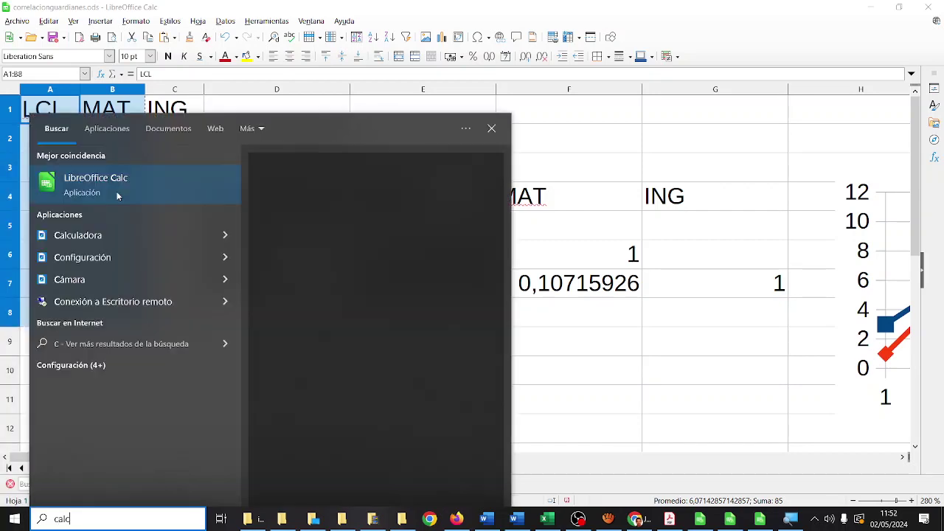
pyautogui.click(112, 182)
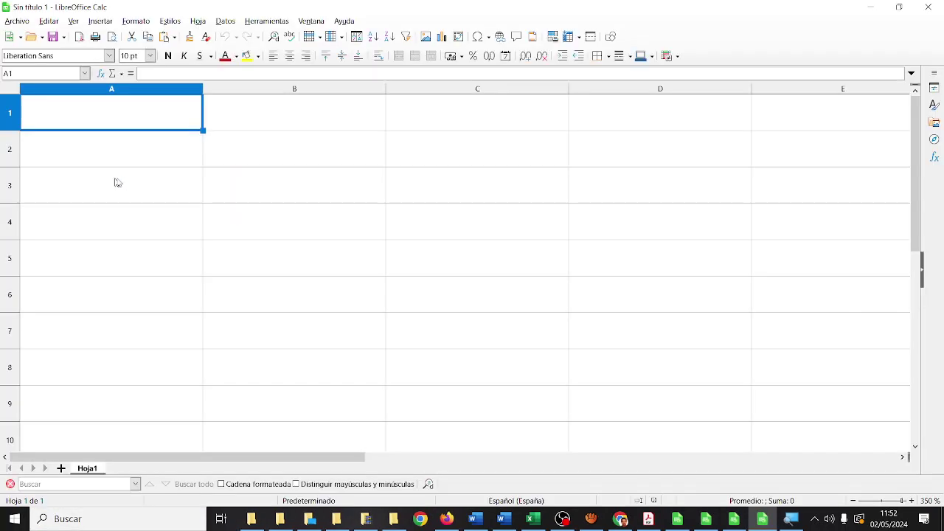
pyautogui.hotkey('ctrl', 'v')
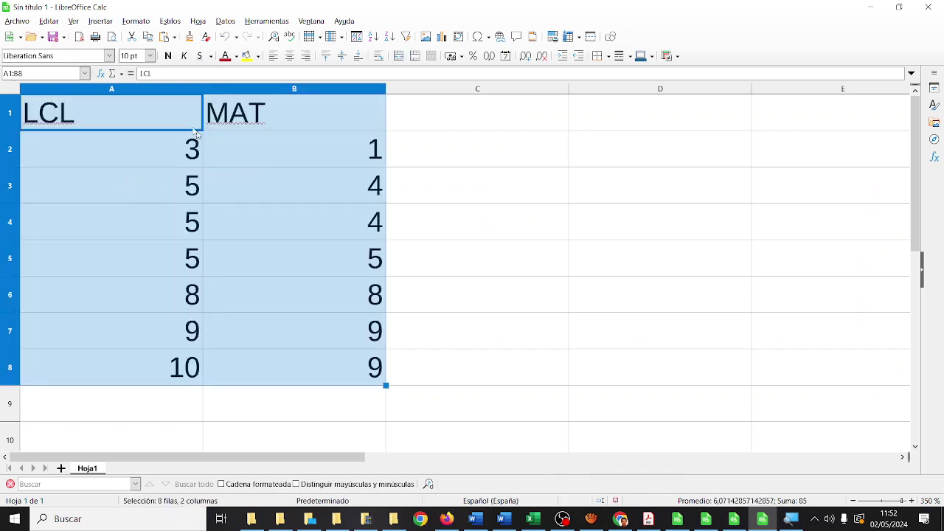
# - Fit the widths of columns A and B to their contents and make column C narrower
pyautogui.doubleClick(203, 90)
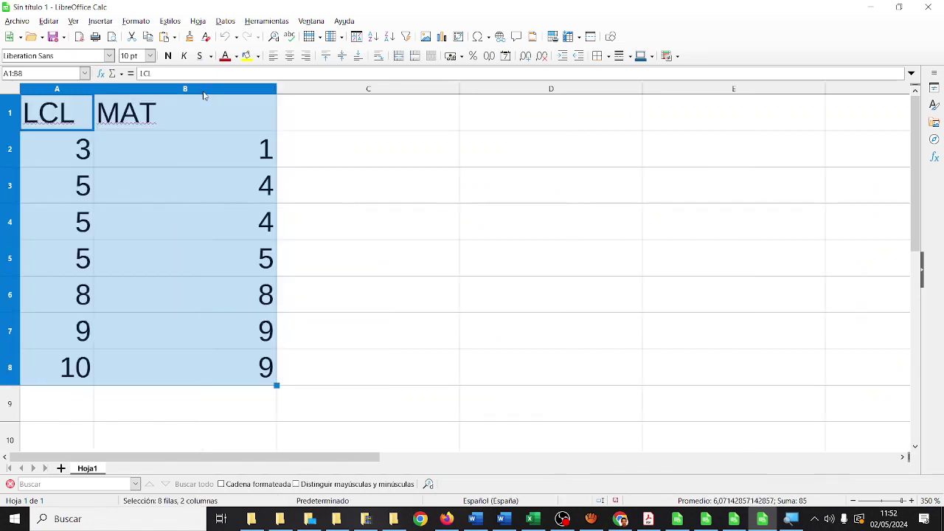
pyautogui.doubleClick(277, 90)
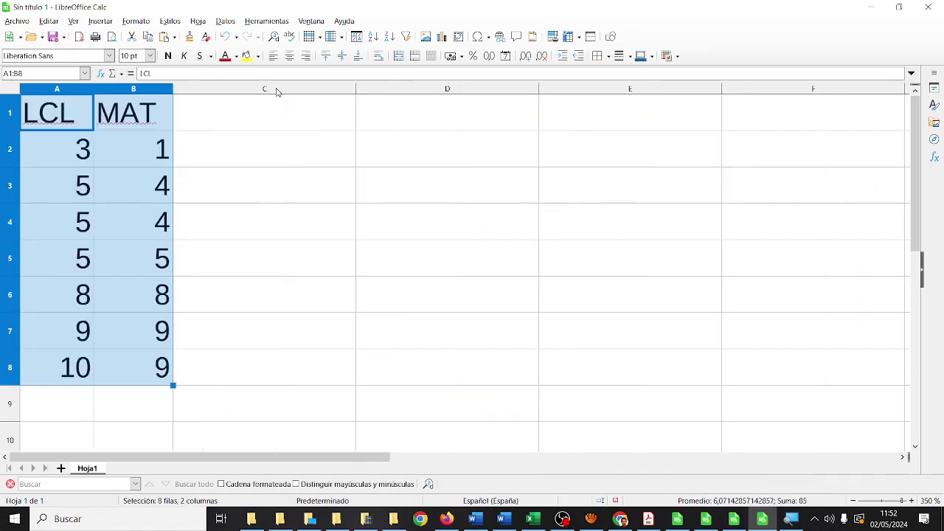
pyautogui.click(292, 151)
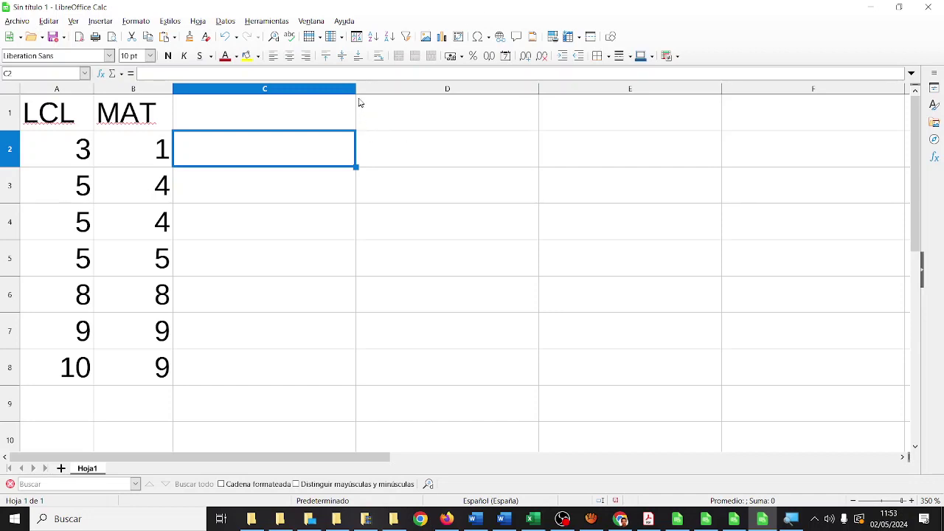
pyautogui.moveTo(355, 89); pyautogui.dragTo(293, 89)
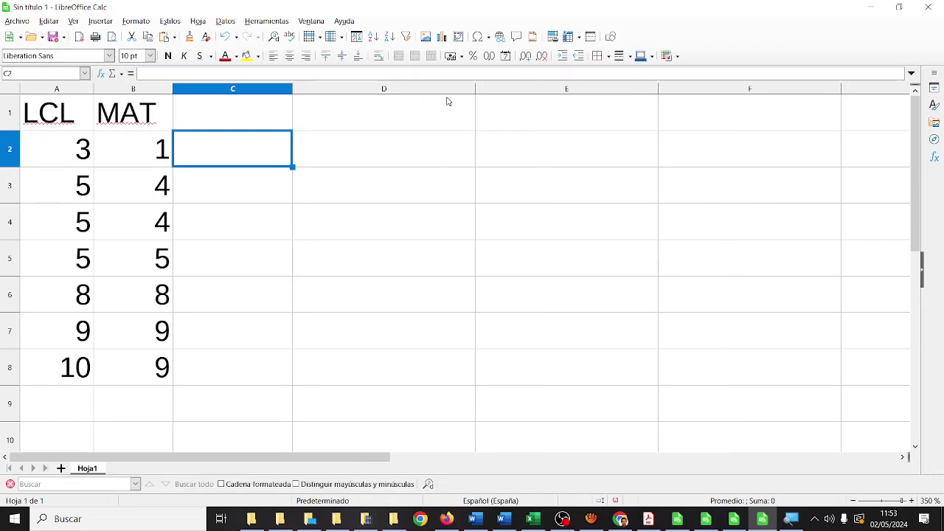
# - Start a COEF.DE.CORREL formula in cell D2 with the function wizard, finding the function by searching for "coef"
pyautogui.click(402, 153)
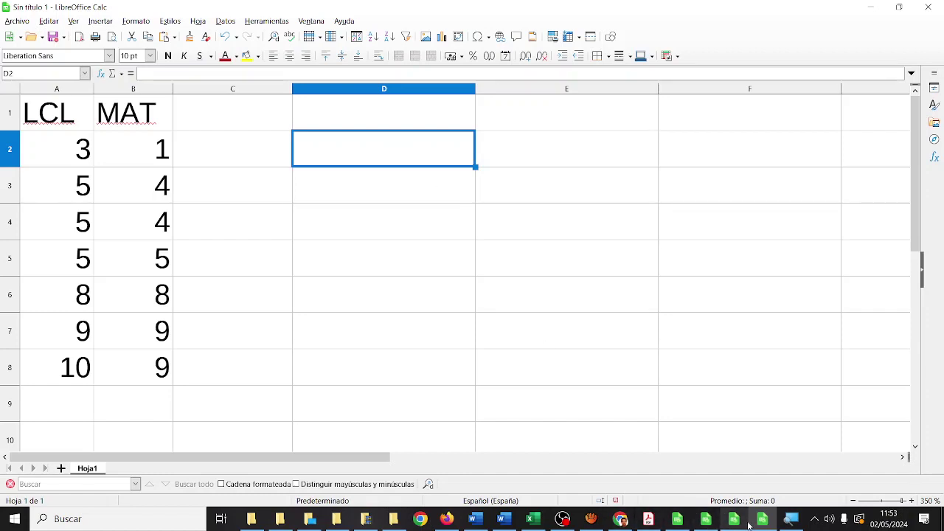
pyautogui.click(790, 519)
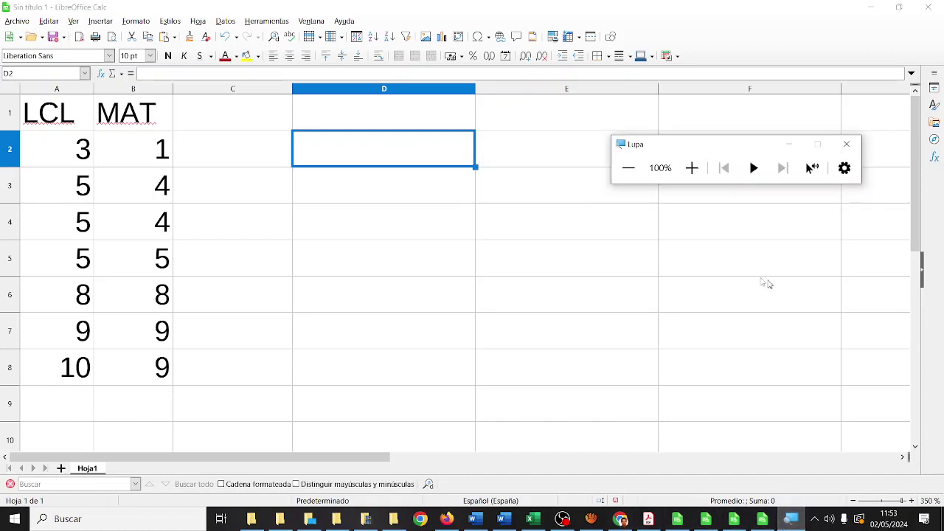
pyautogui.click(692, 168)
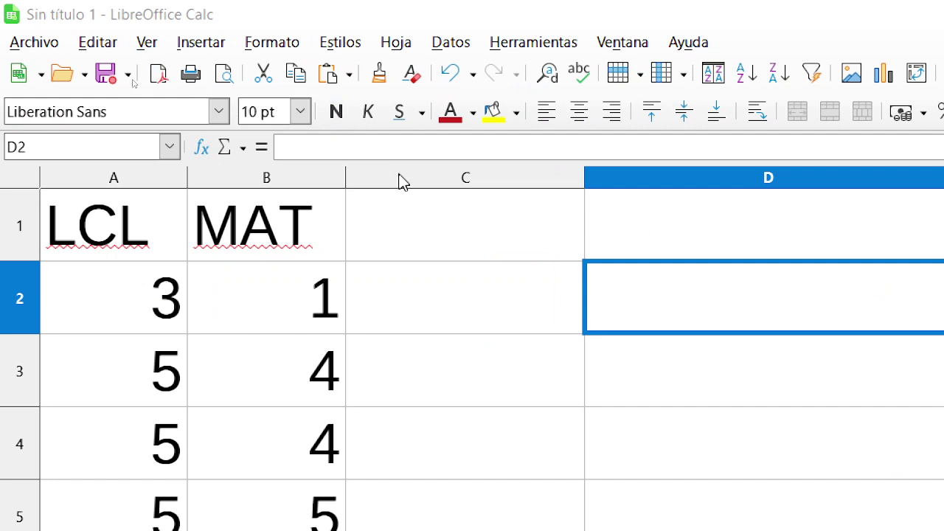
pyautogui.click(203, 150)
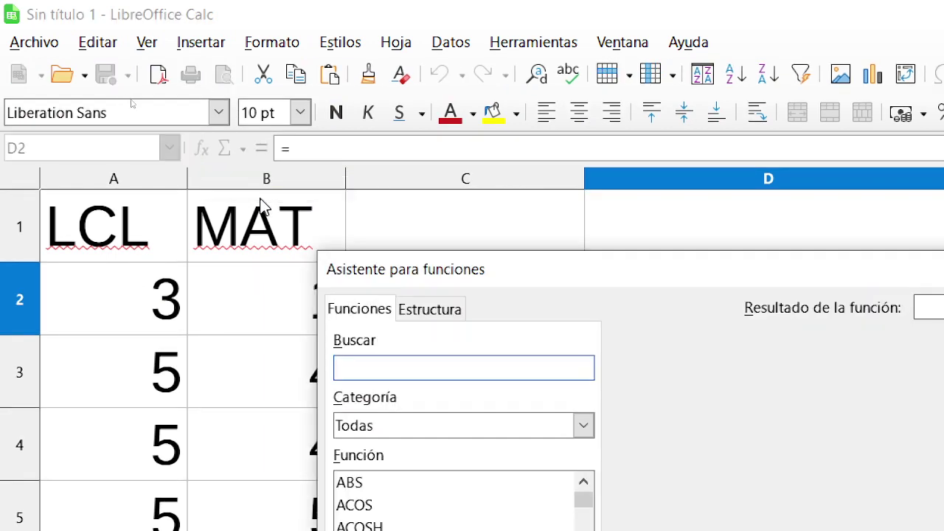
pyautogui.write('coef')
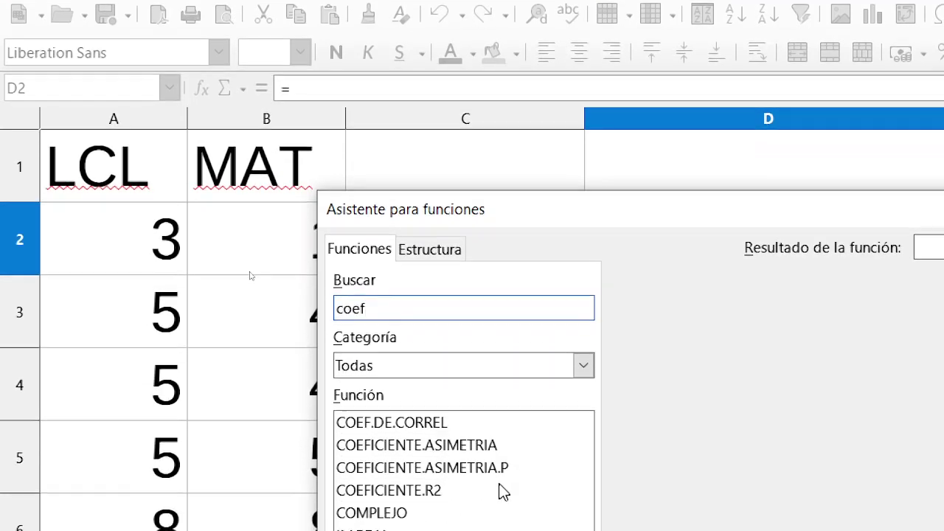
pyautogui.doubleClick(466, 424)
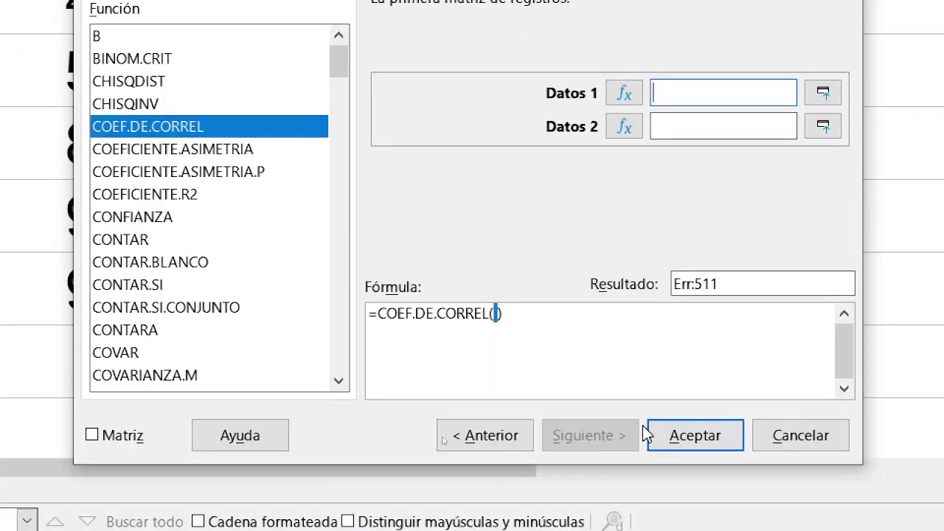
# - Set Datos 1 to A$2:A$8 and Datos 2 to B$2:B$8, and insert the correlation formula
pyautogui.click(508, 371)
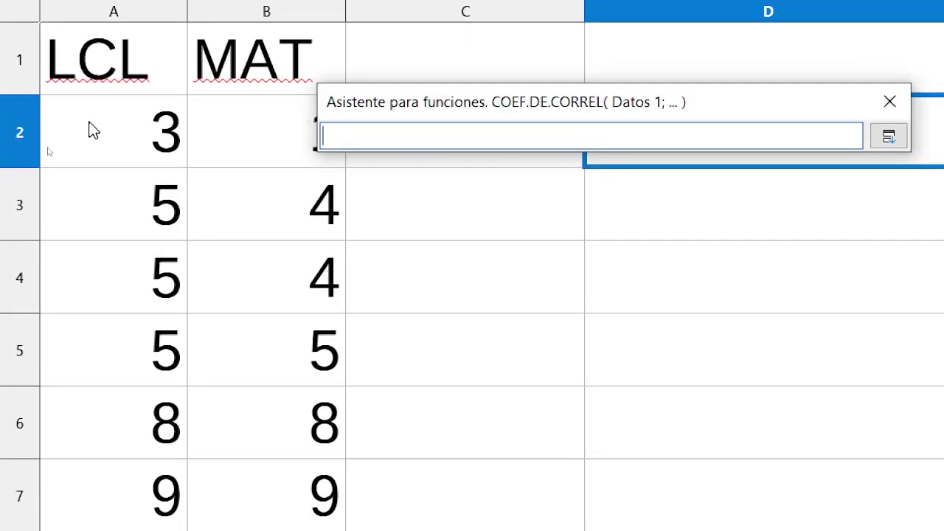
pyautogui.moveTo(94, 130); pyautogui.dragTo(128, 443)
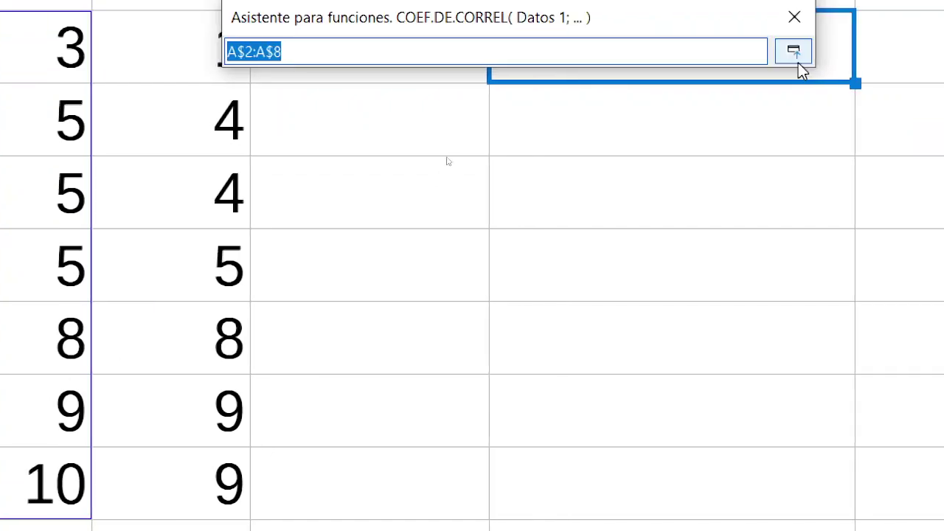
pyautogui.click(815, 22)
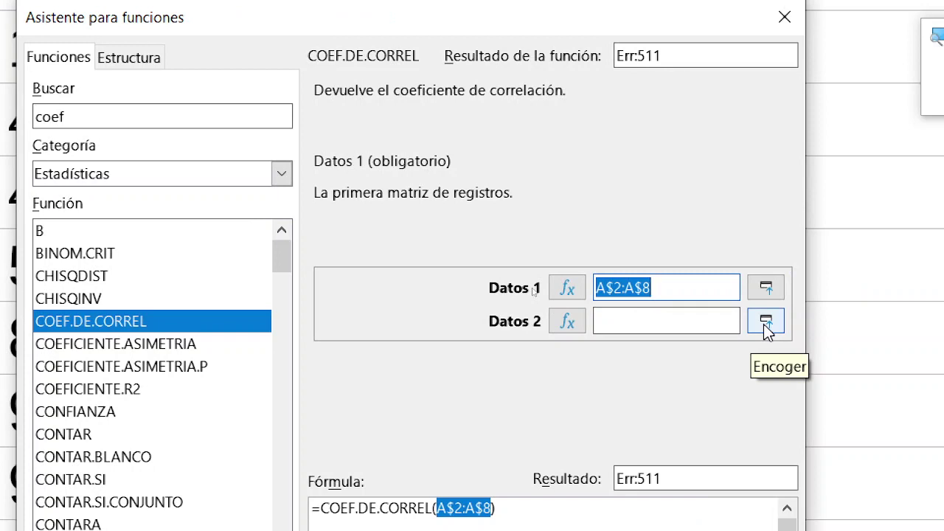
pyautogui.click(766, 324)
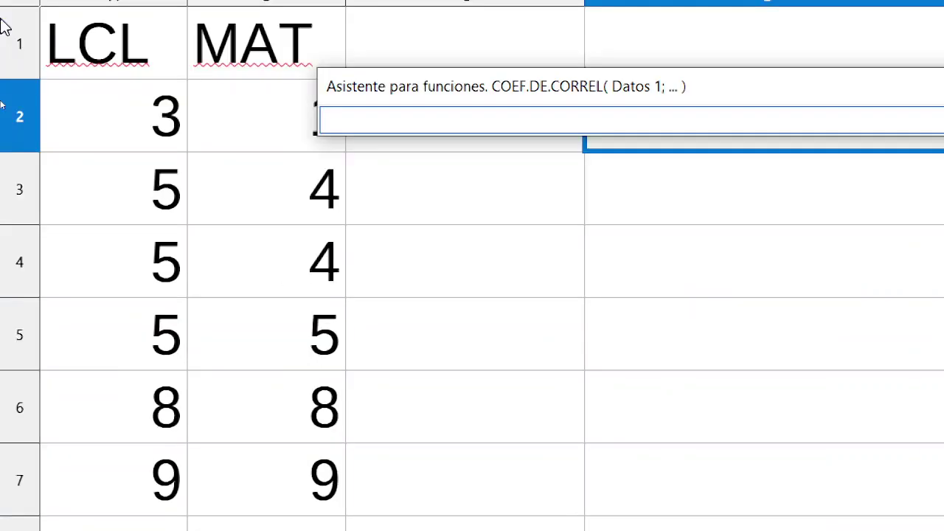
pyautogui.moveTo(246, 177); pyautogui.dragTo(249, 530)
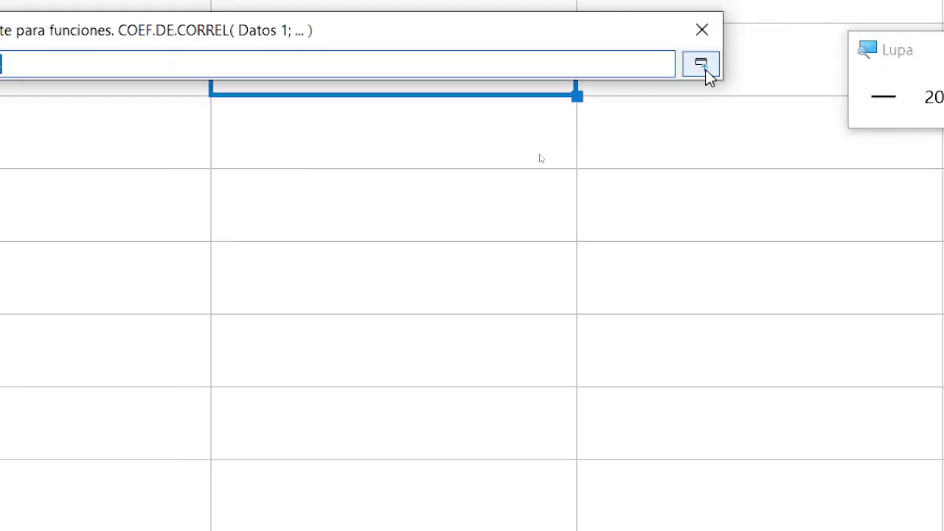
pyautogui.click(705, 72)
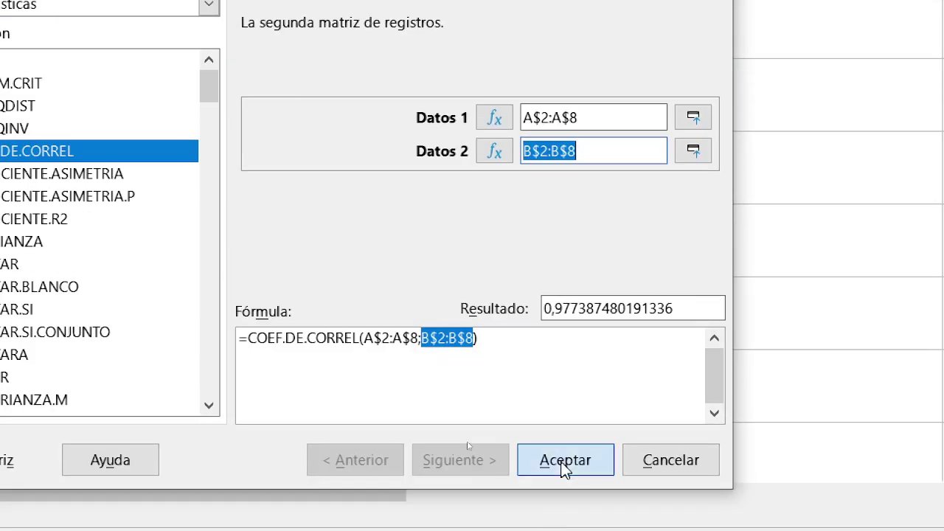
pyautogui.click(568, 530)
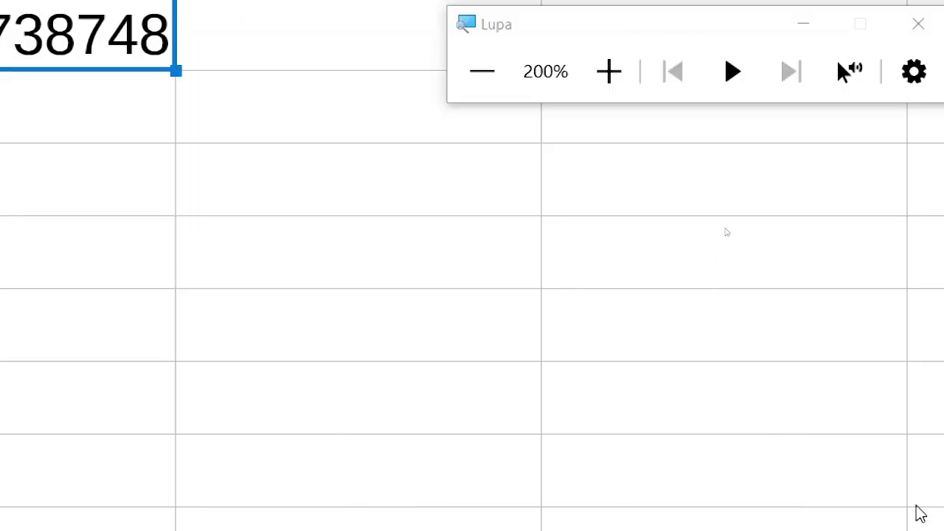
# - Insert a line chart of the LCL and MAT data in A1:B8, using the points and lines subtype
pyautogui.click(492, 67)
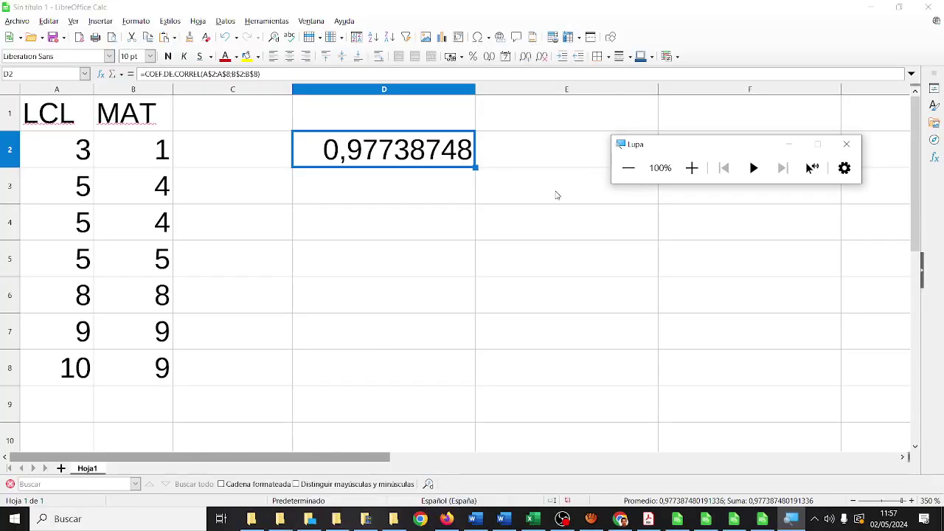
pyautogui.click(507, 193)
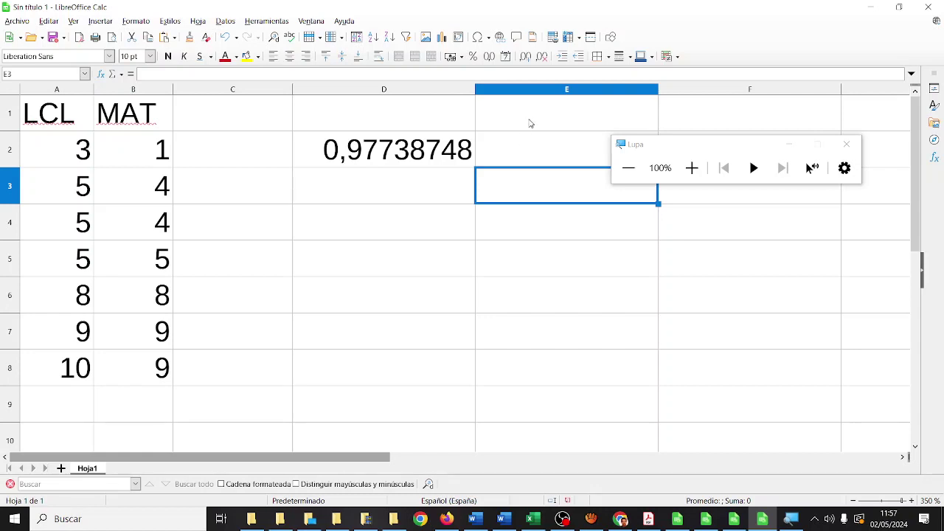
pyautogui.moveTo(62, 124); pyautogui.dragTo(132, 366)
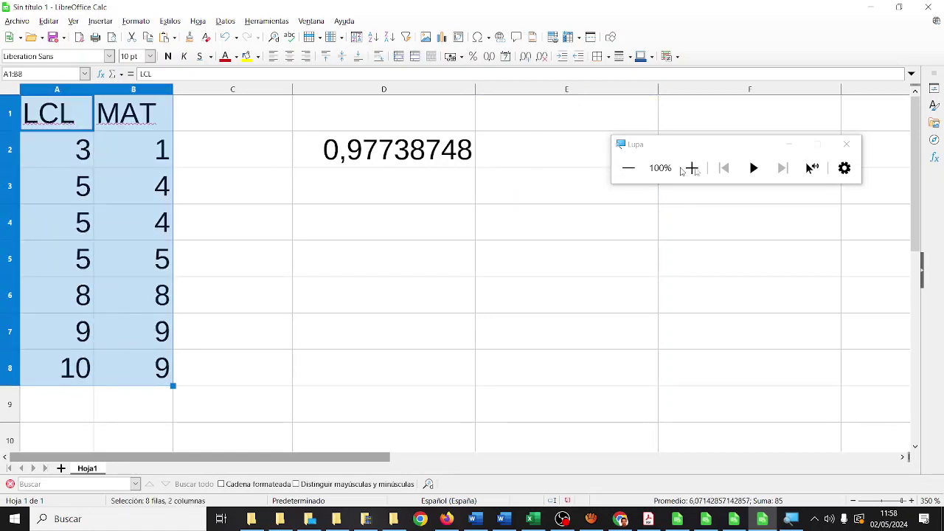
pyautogui.click(559, 150)
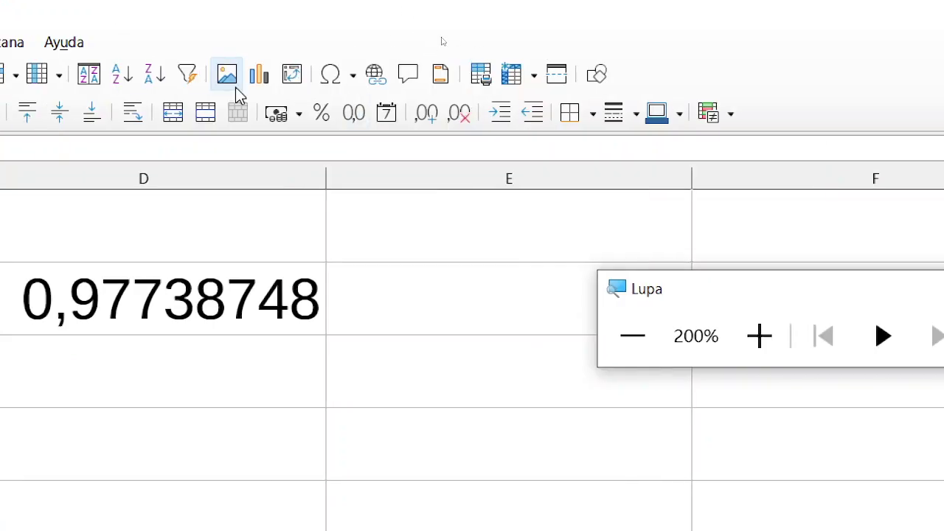
pyautogui.click(259, 74)
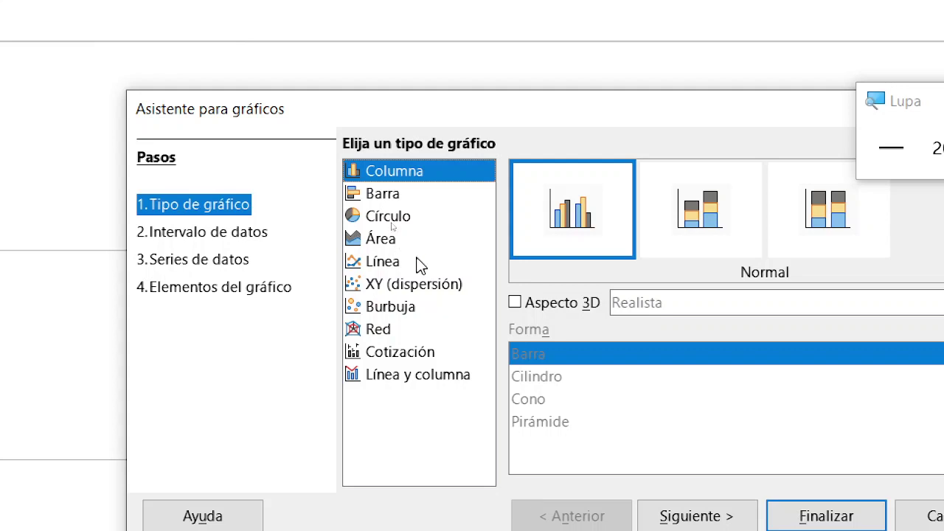
pyautogui.click(416, 267)
pyautogui.click(696, 217)
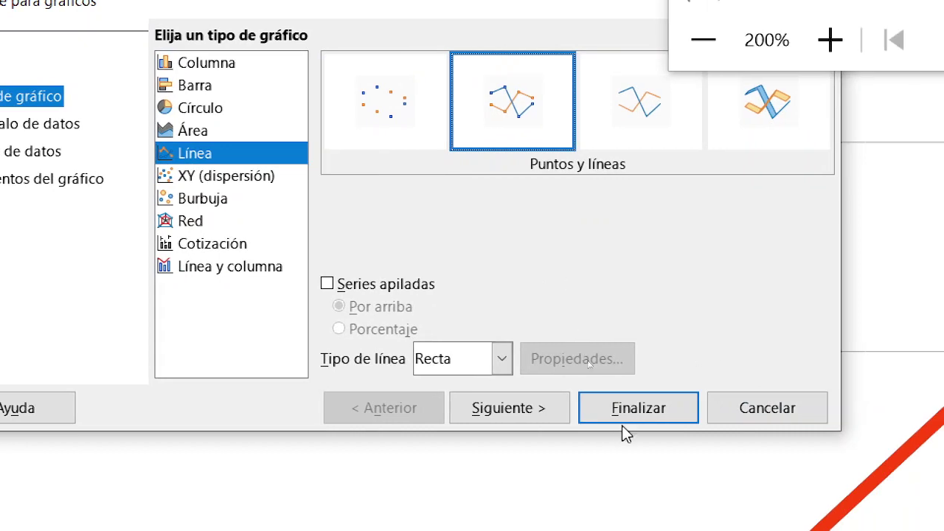
pyautogui.click(624, 418)
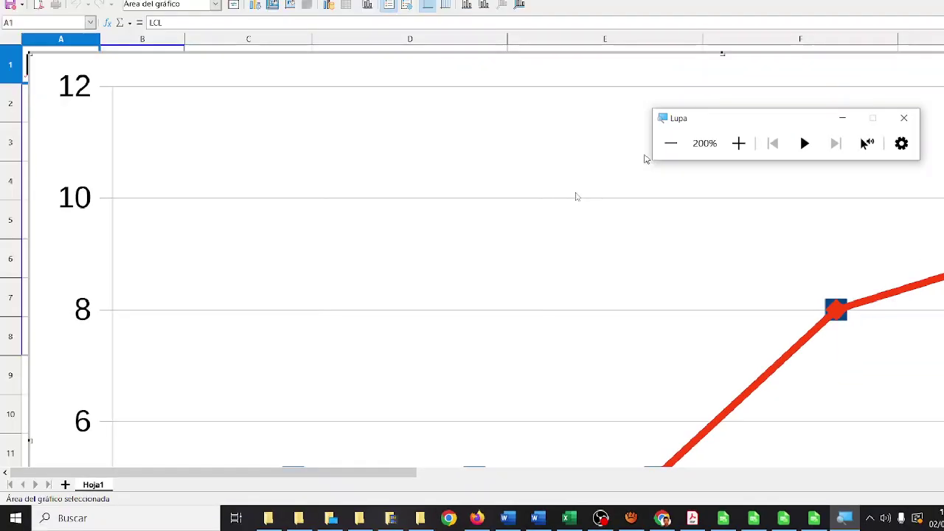
# - Shrink the chart, place it just below the correlation result in D2, and widen it to extend across columns C to F
pyautogui.press('super+minus')
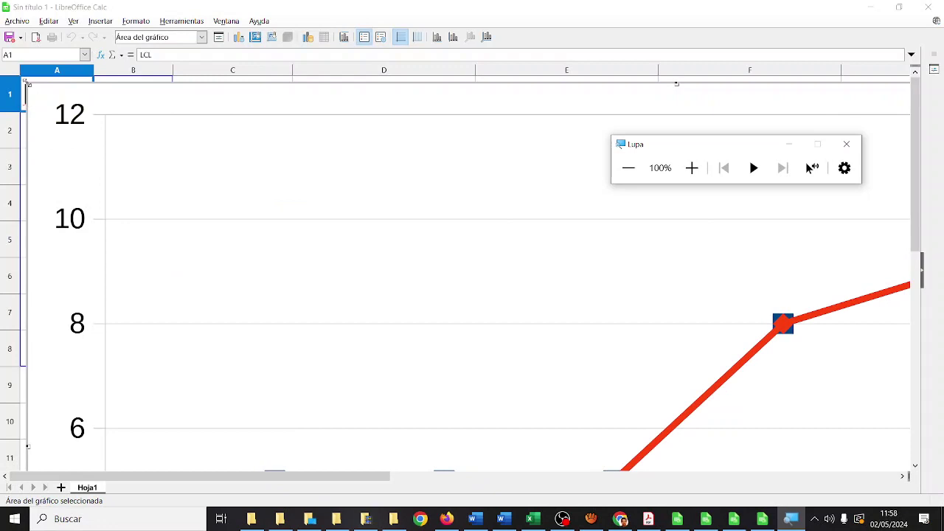
pyautogui.moveTo(28, 83); pyautogui.dragTo(434, 336)
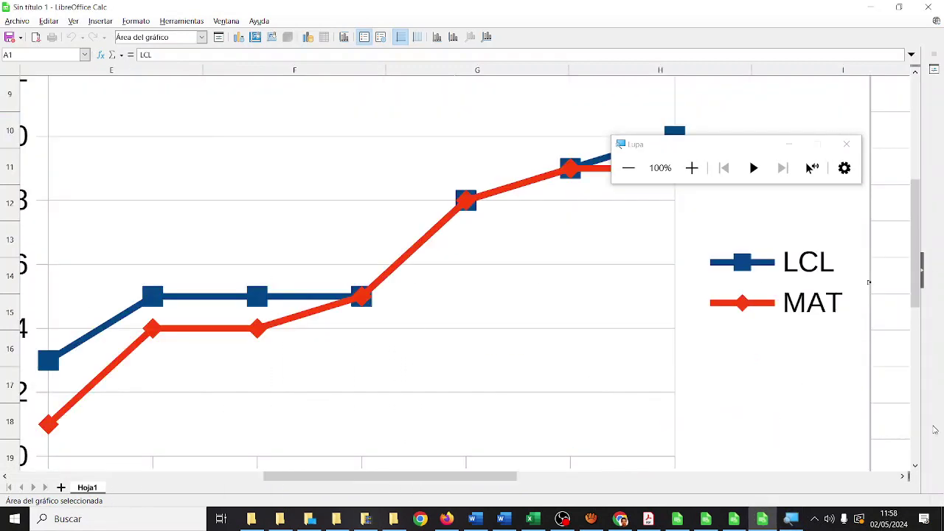
pyautogui.scroll(-2, 877, 317)
pyautogui.moveTo(869, 301); pyautogui.dragTo(473, 141)
pyautogui.moveTo(435, 474); pyautogui.dragTo(310, 473)
pyautogui.scroll(2, 348, 349)
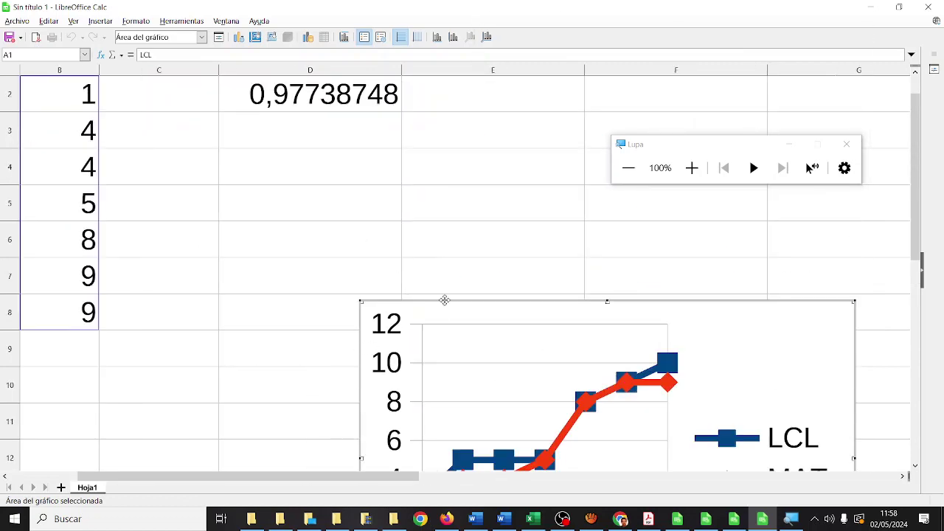
pyautogui.moveTo(445, 300); pyautogui.dragTo(258, 126)
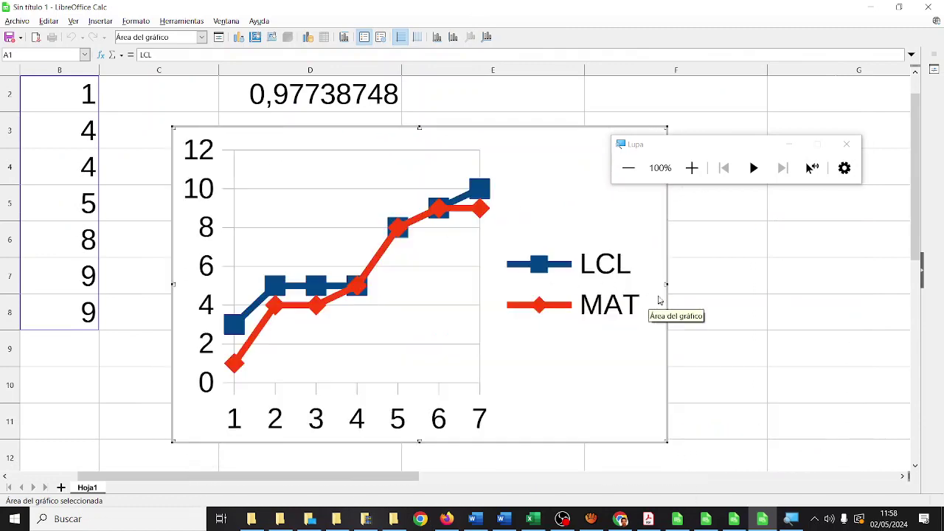
pyautogui.moveTo(714, 284); pyautogui.dragTo(839, 284)
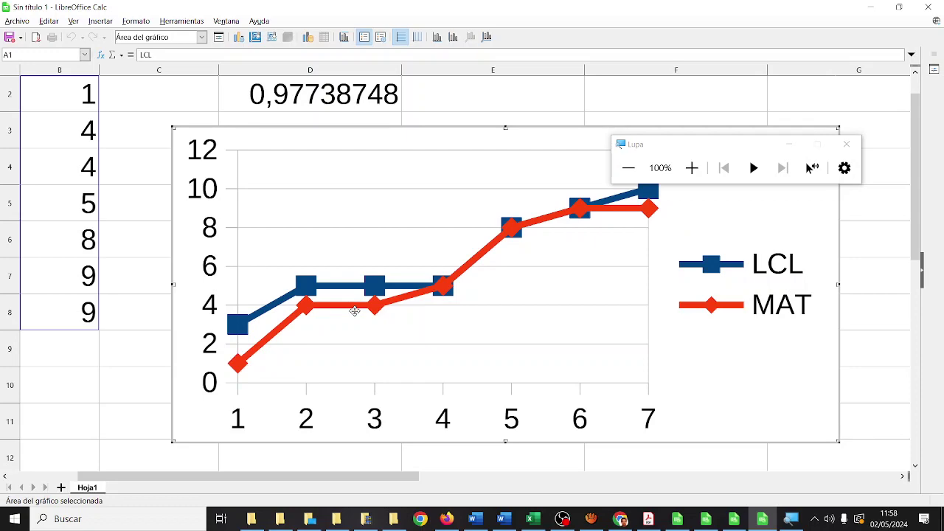
pyautogui.click(562, 519)
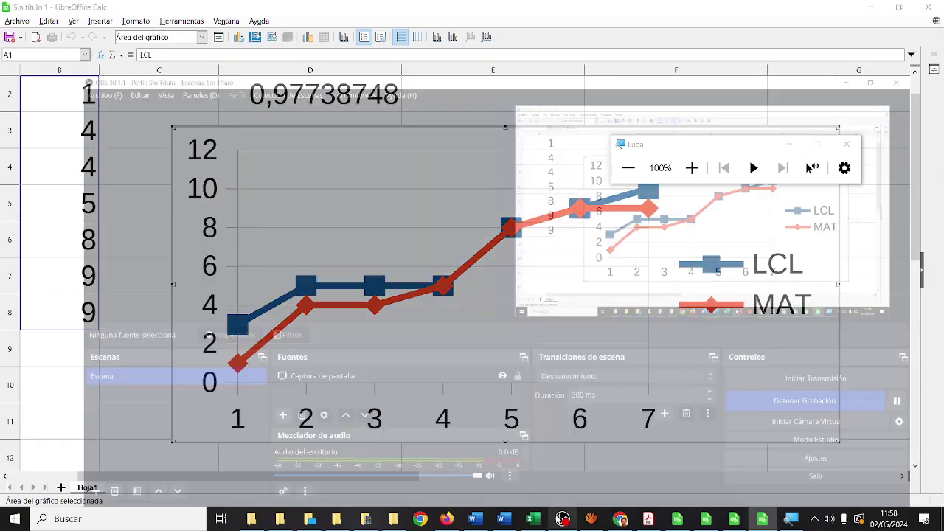